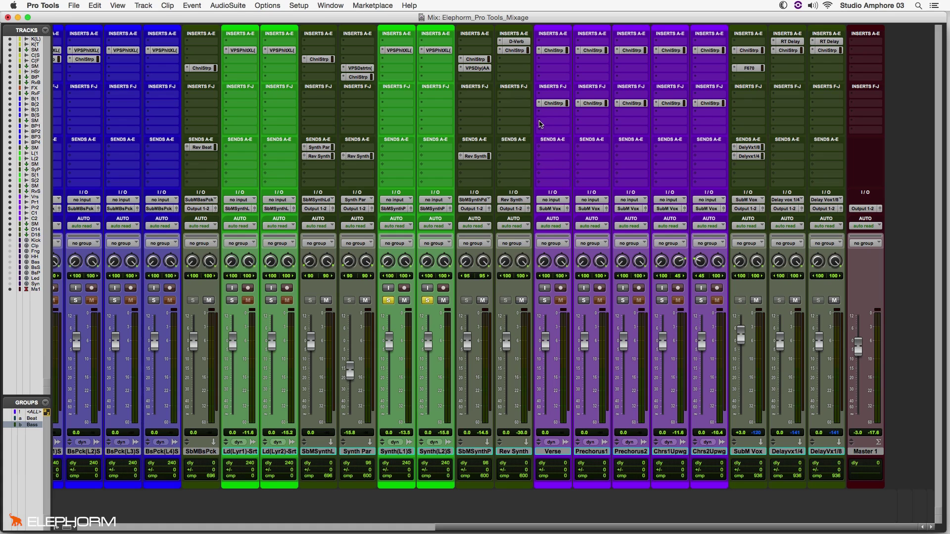
Insert the multichannel EQ plug-in Channel Strip (stereo) in the Verse track's insert slot I and close its window.
left_click(540, 123)
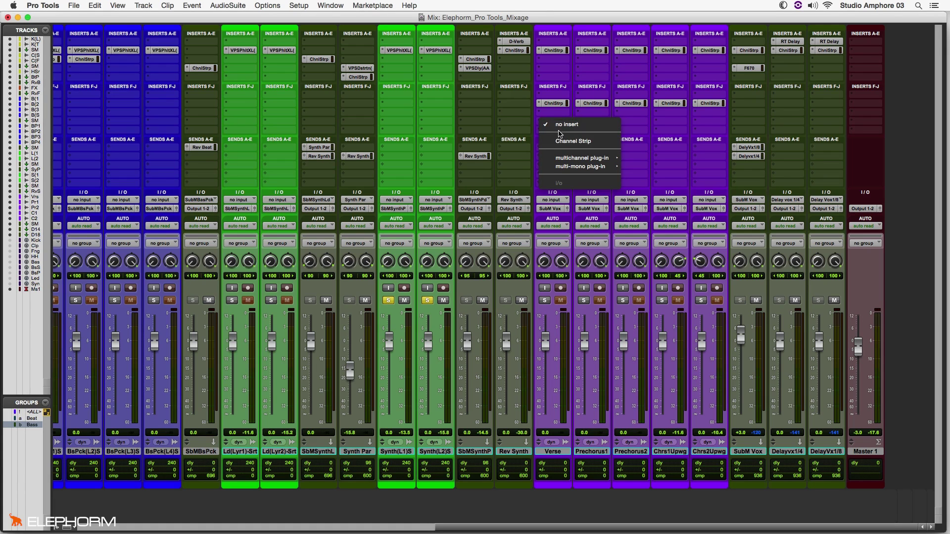
mouse_move(563, 158)
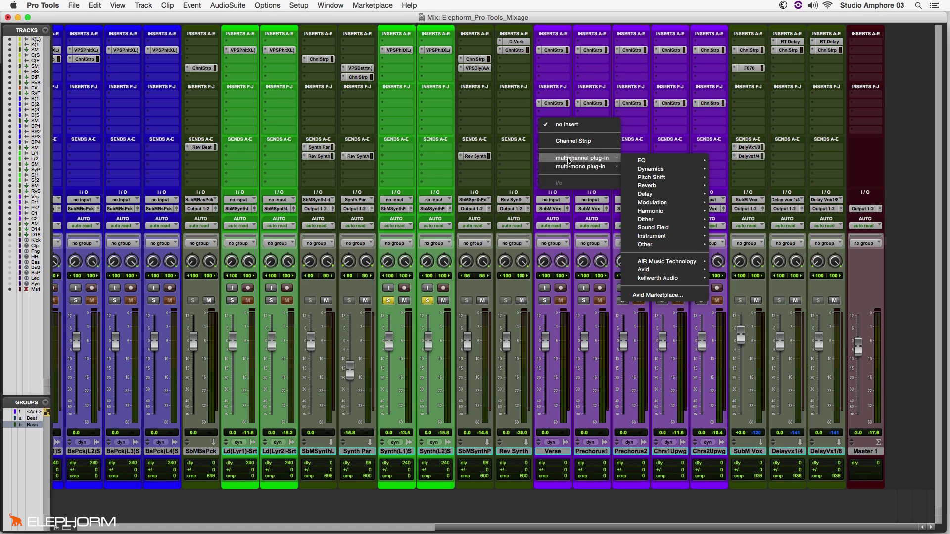
mouse_move(662, 160)
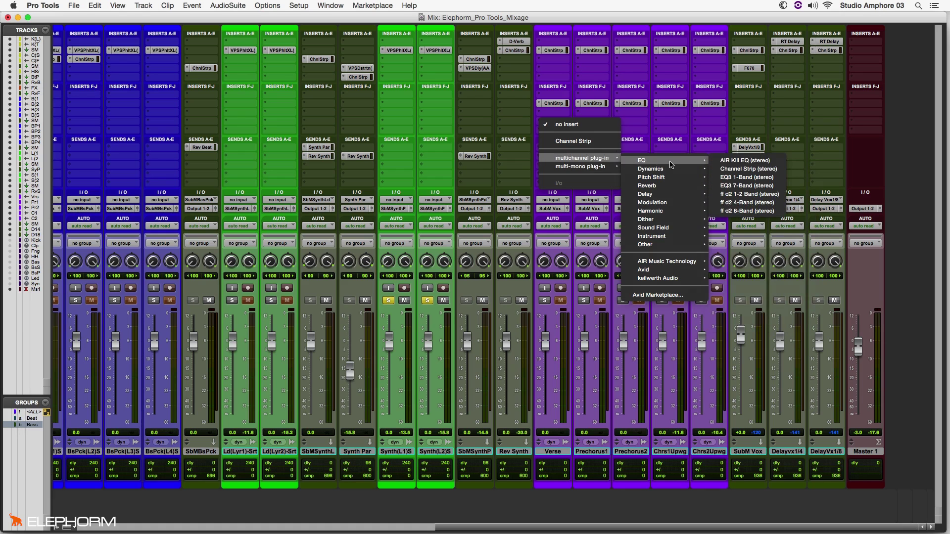
left_click(743, 168)
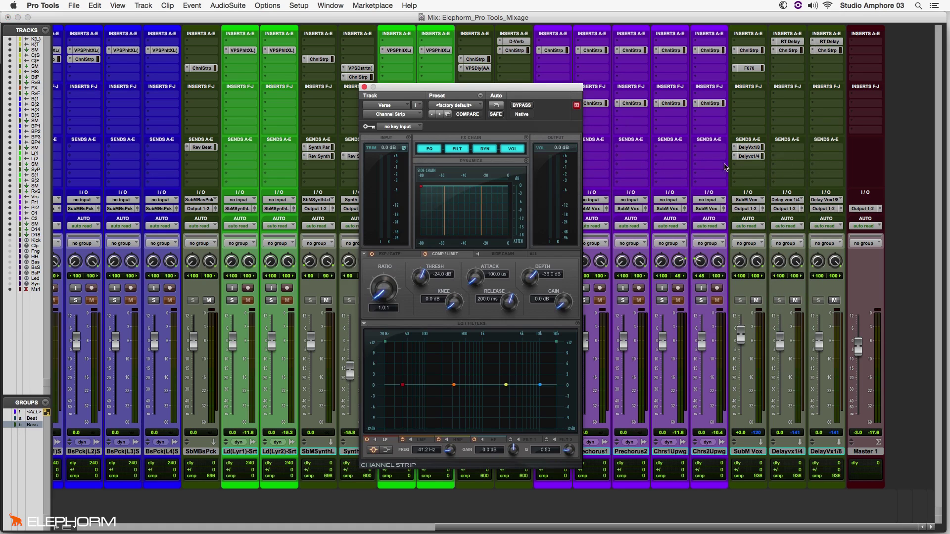
left_click_drag(512, 92, 404, 33)
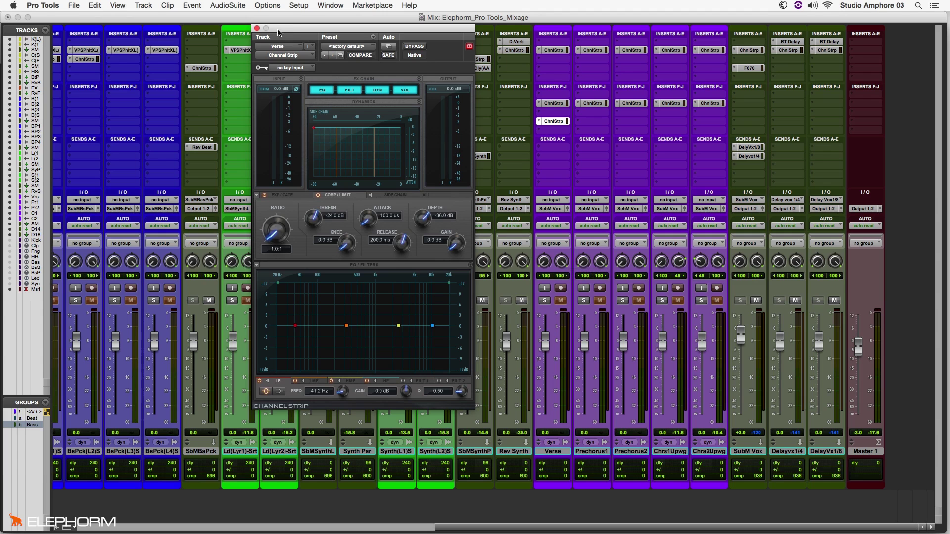
left_click(256, 29)
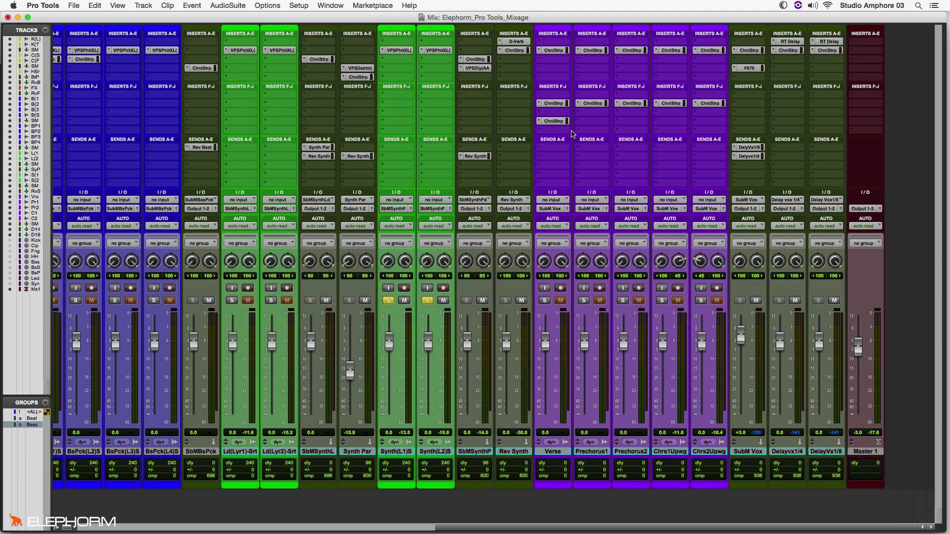
Replace the Verse track's slot I plug-in with the multi-mono EQ plug-in Channel Strip (mono).
left_click(540, 123)
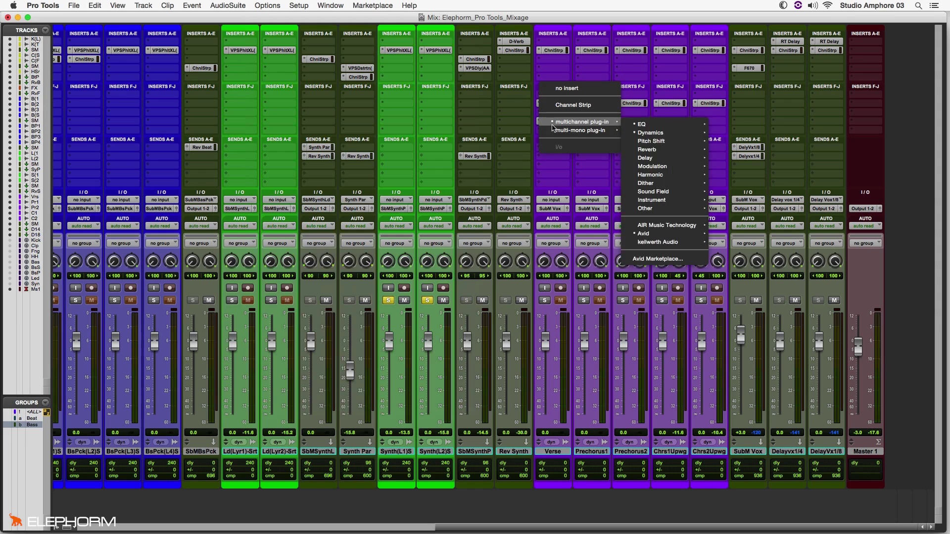
mouse_move(557, 131)
mouse_move(675, 135)
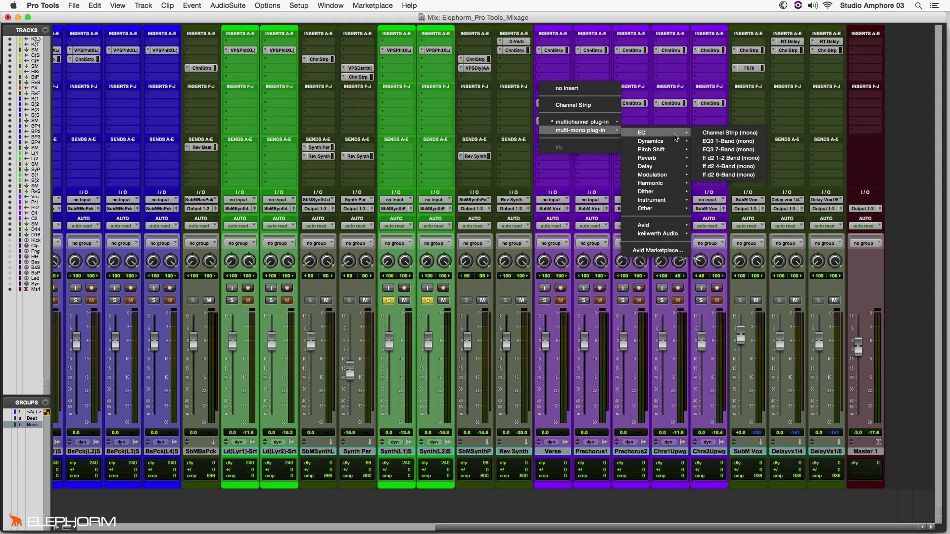
left_click(732, 133)
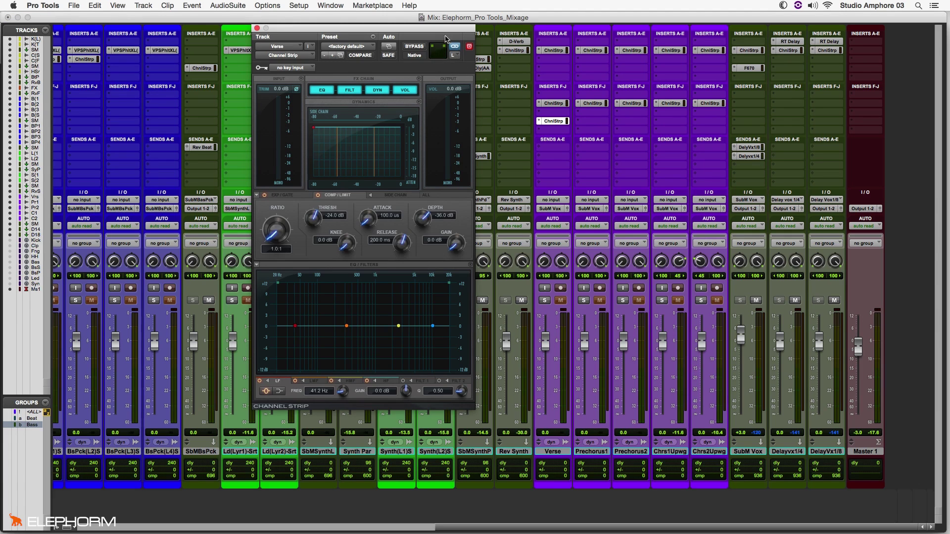
left_click_drag(437, 29, 436, 62)
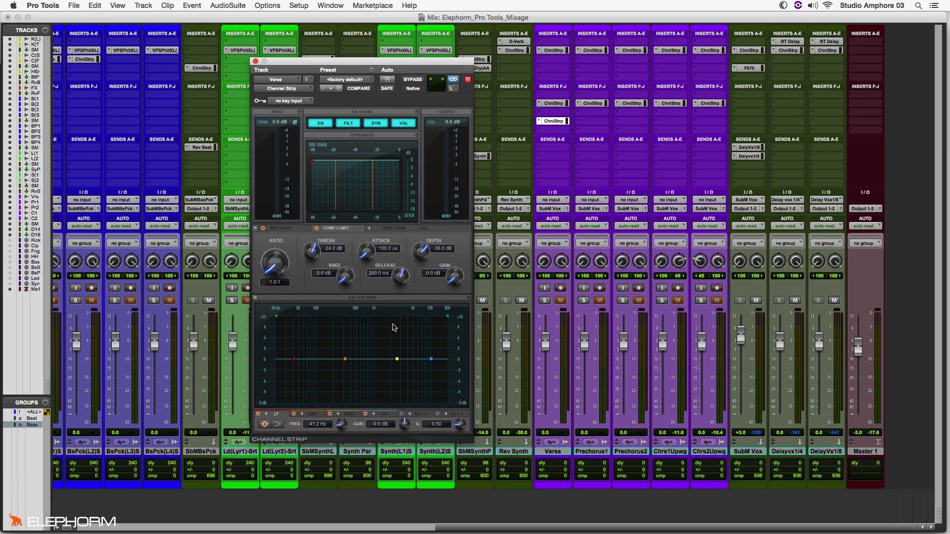
Cut the linked Channel Strip's low-mid EQ band by about 6.3 dB at about 189 Hz.
left_click(345, 359)
left_click_drag(346, 359, 331, 382)
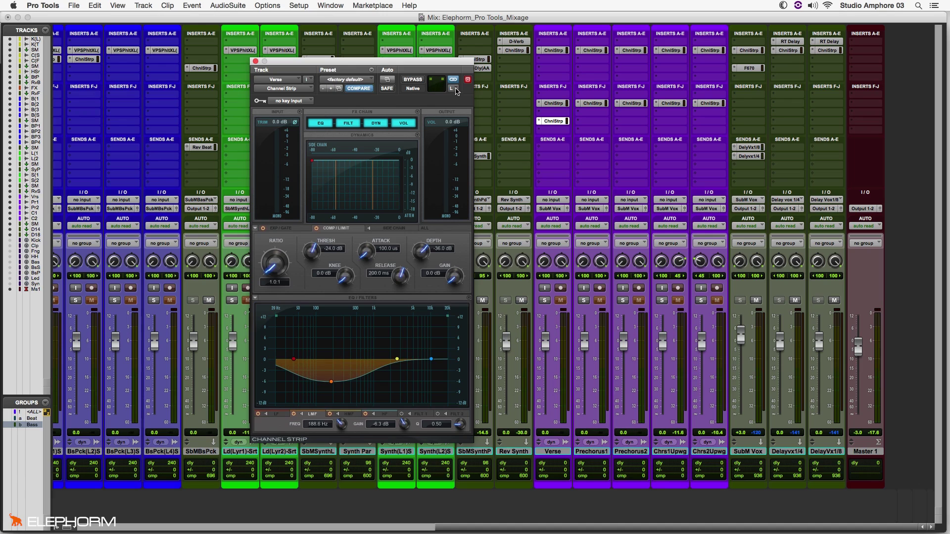
Compare the EQ curve on the right and left channels, and reset the low-mid band to its default.
left_click(451, 88)
left_click(459, 99)
left_click(453, 89)
left_click(465, 80)
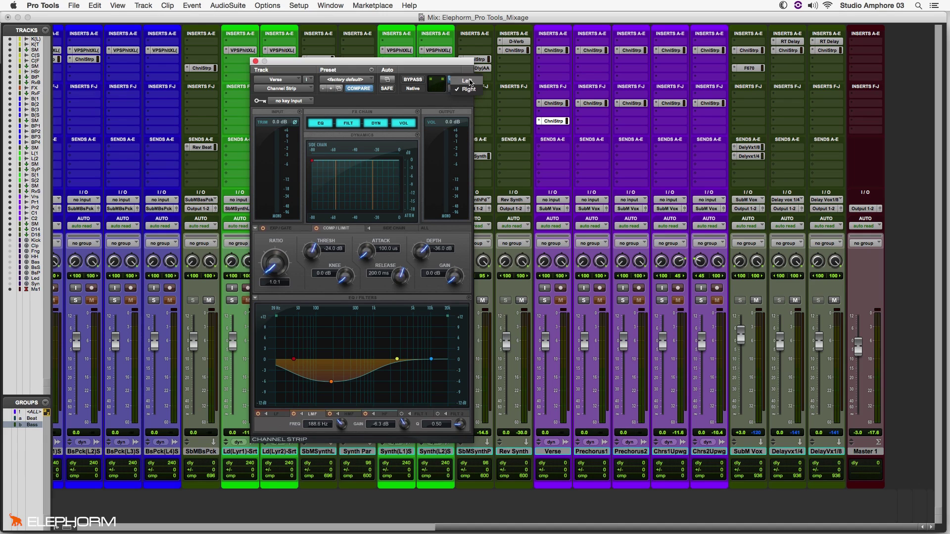
left_click(455, 90)
left_click(469, 100)
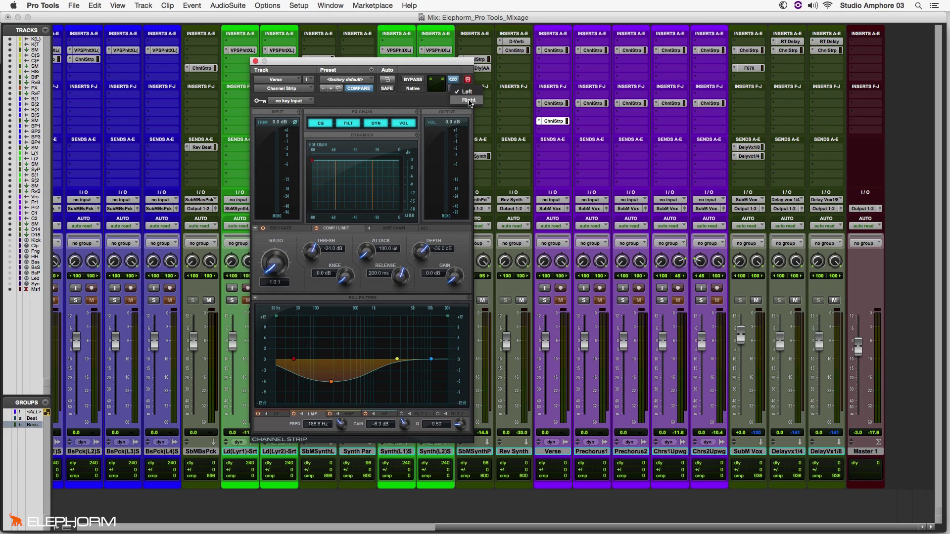
left_click(454, 89)
left_click(471, 82)
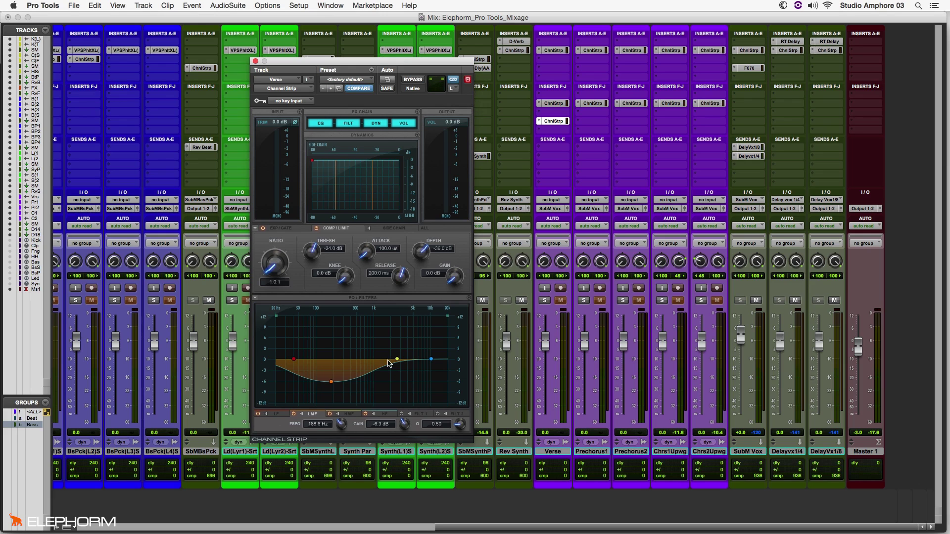
left_click(330, 382, "alt")
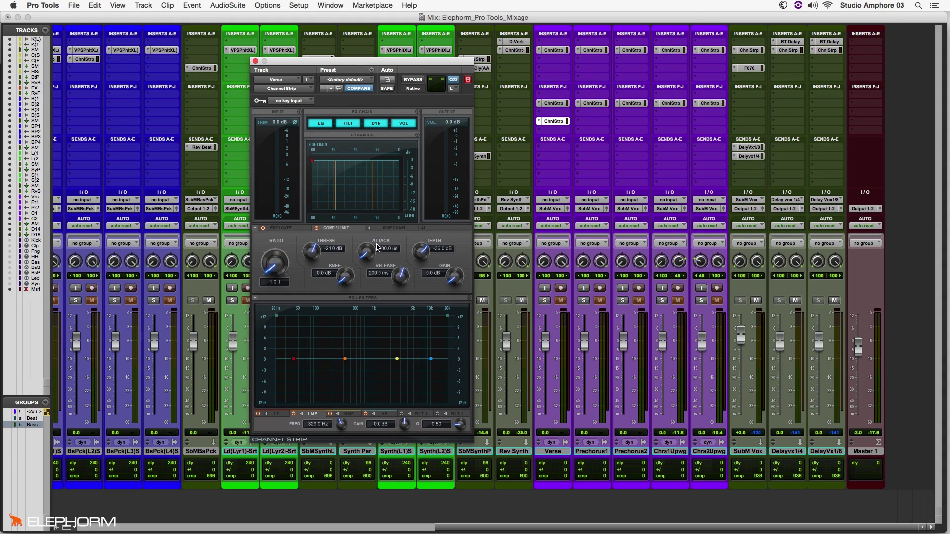
Unlink the Channel Strip's channels and cut the left channel's low-mid band by about 6.1 dB at about 102 Hz.
left_click(453, 80)
left_click_drag(345, 359, 315, 380)
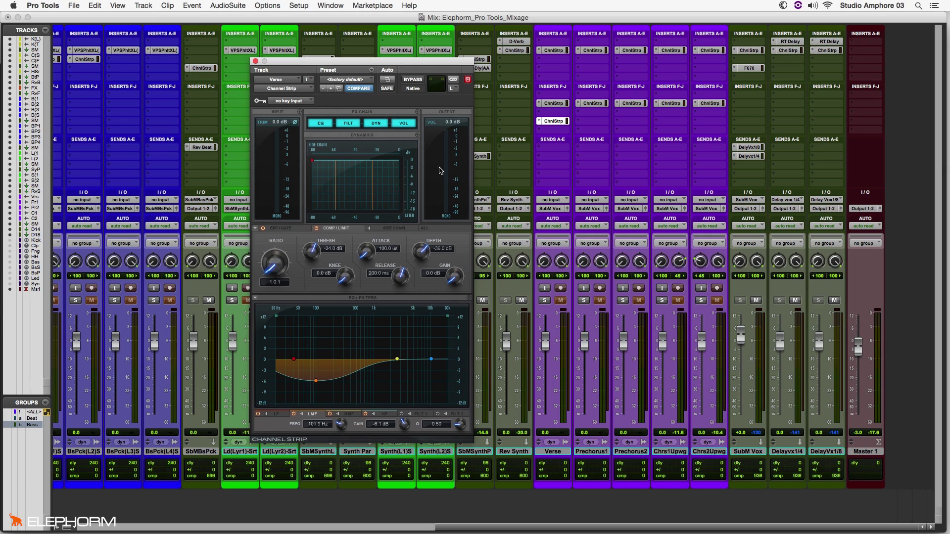
On the right channel, boost the high-mid EQ band by about 6.3 dB at about 4.5 kHz.
left_click(452, 88)
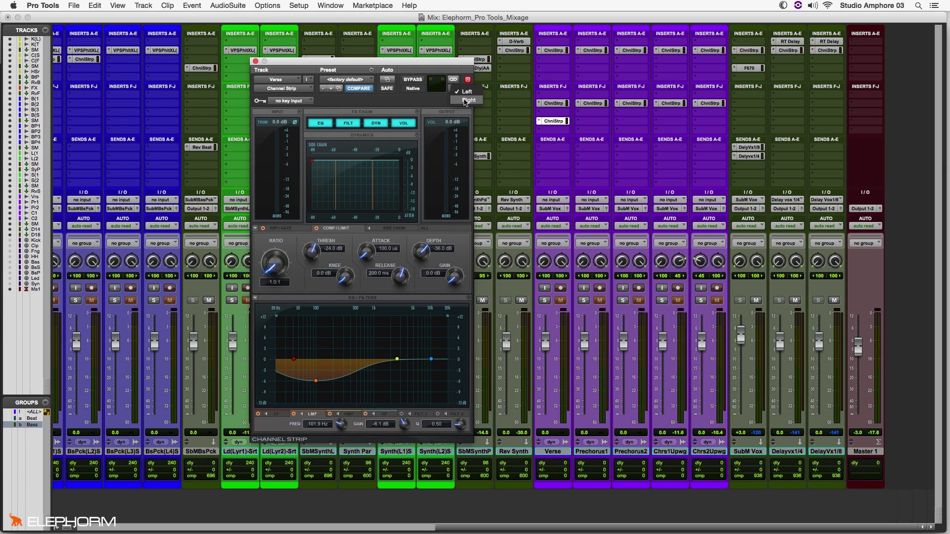
left_click(465, 101)
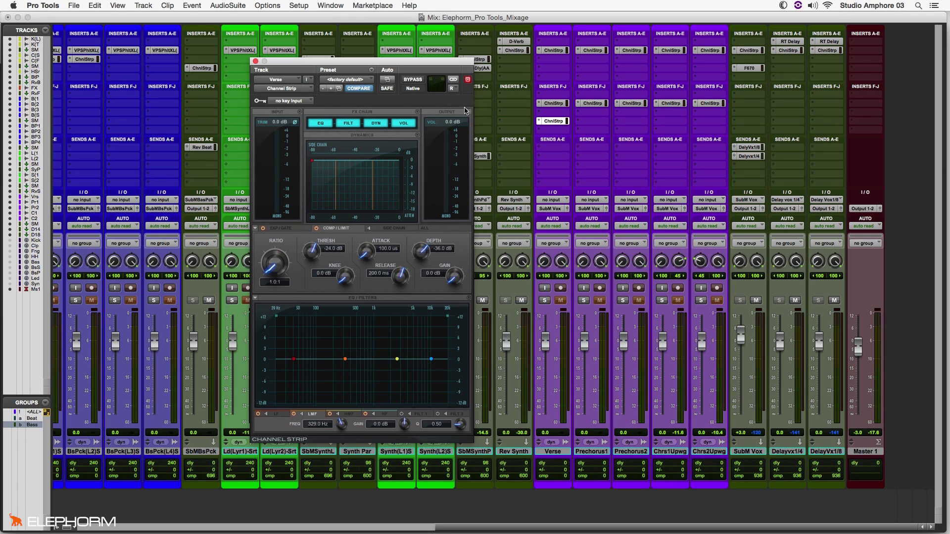
left_click_drag(396, 360, 410, 336)
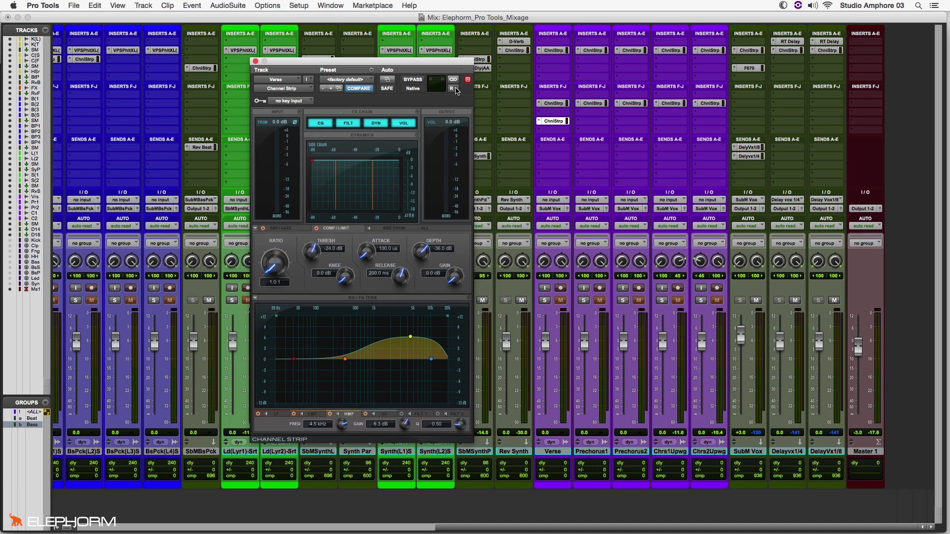
Compare the unlinked EQ curves of the left and right channels, ending on the left channel.
left_click(454, 89)
left_click(465, 81)
left_click(454, 88)
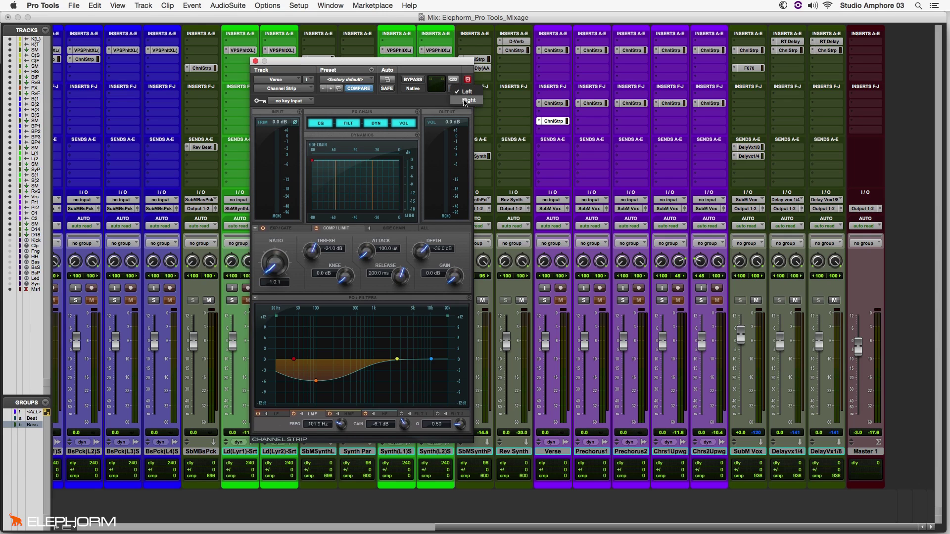
left_click(465, 100)
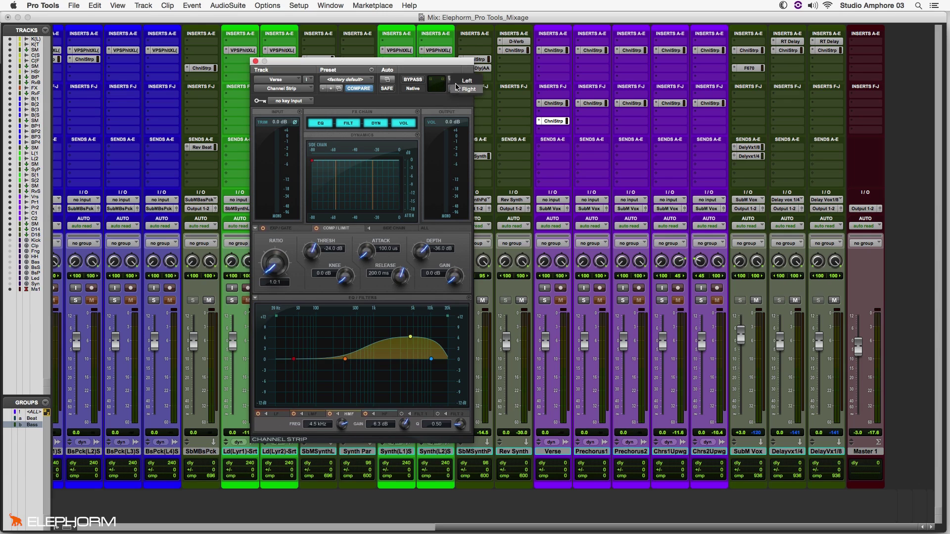
left_click(459, 85)
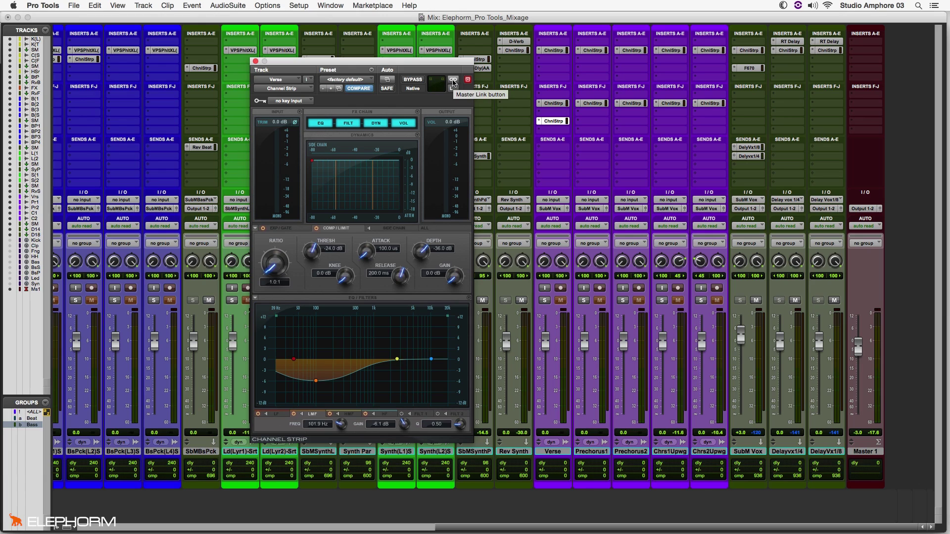
Relink the Channel Strip's channels, retaining the Left channel's settings, and display the right channel's EQ curve.
left_click(454, 81)
left_click(453, 81)
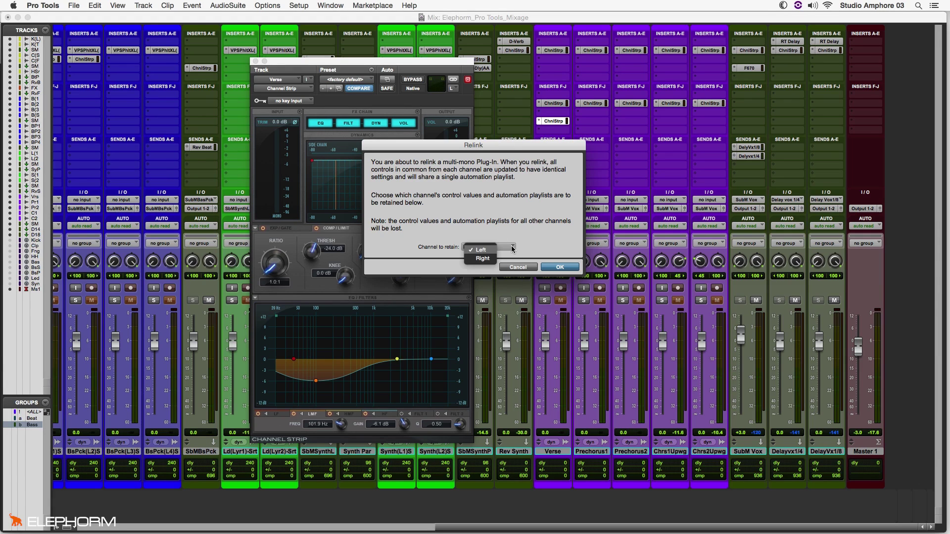
left_click(478, 258)
left_click(512, 248)
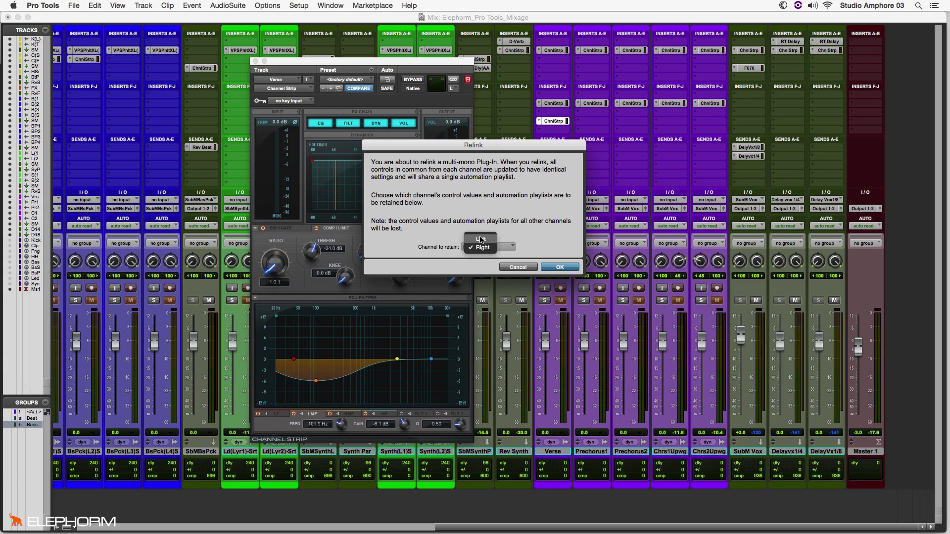
left_click(481, 239)
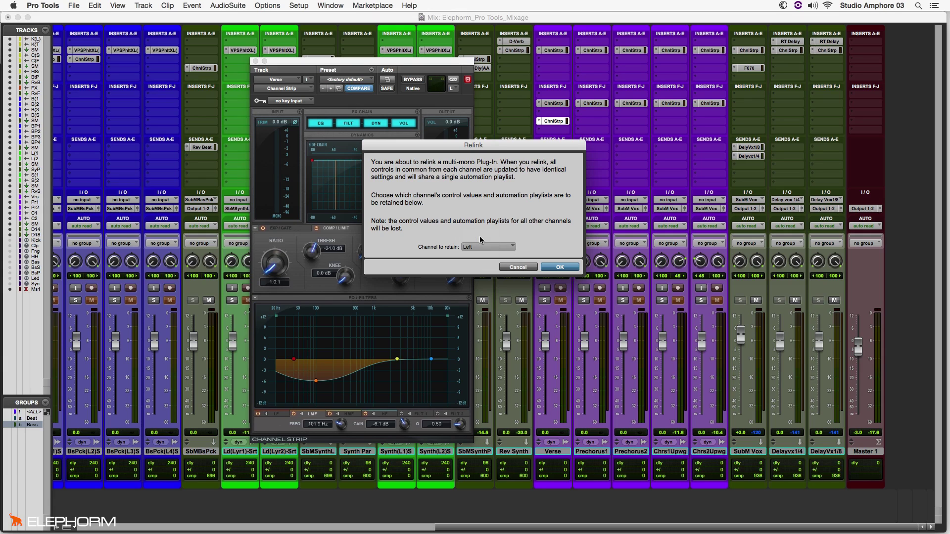
left_click(559, 268)
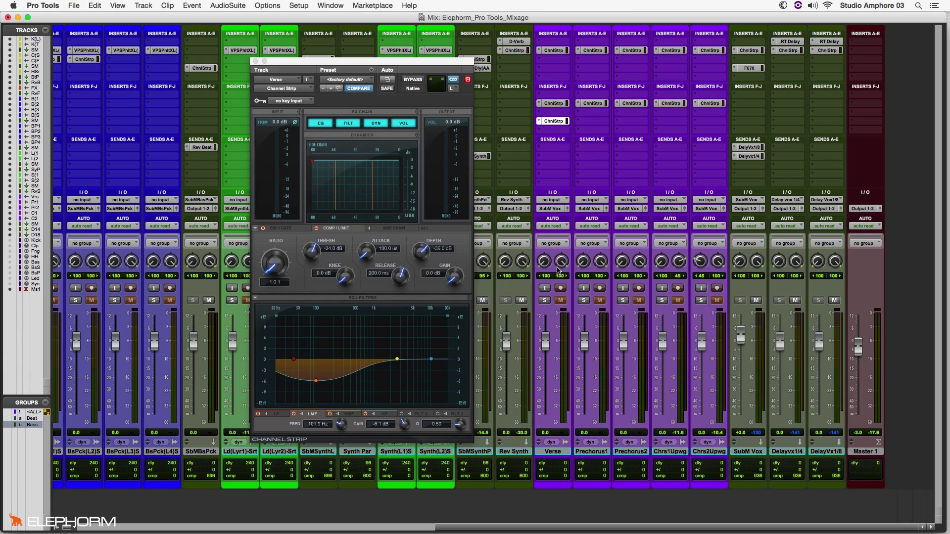
left_click(454, 89)
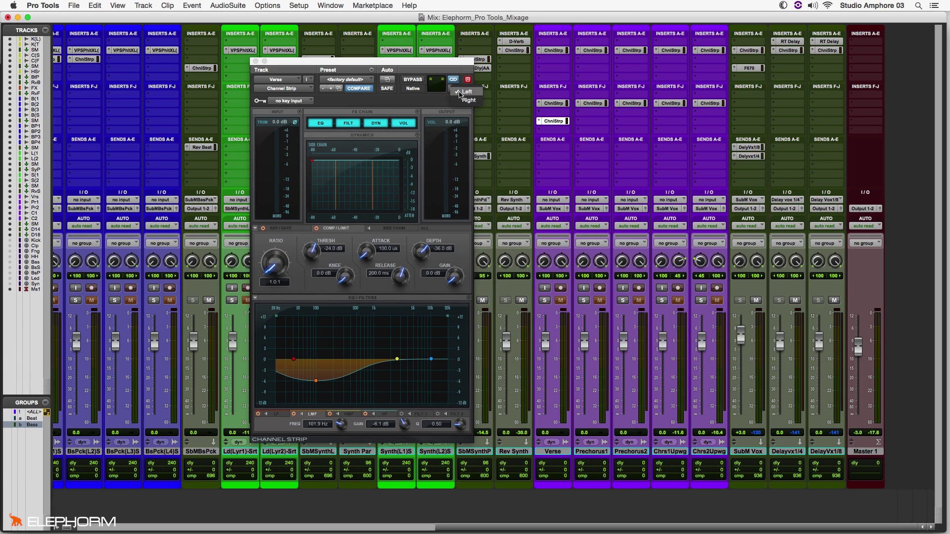
left_click(468, 100)
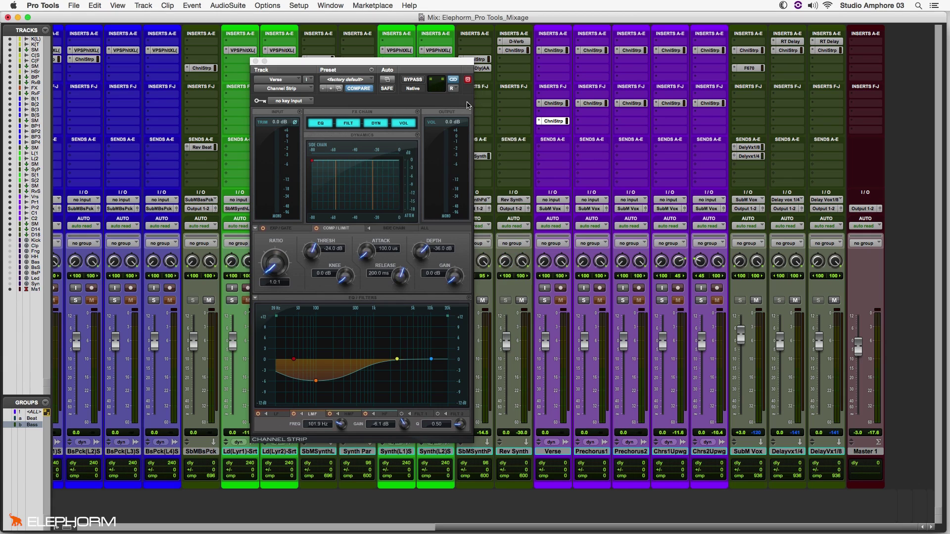